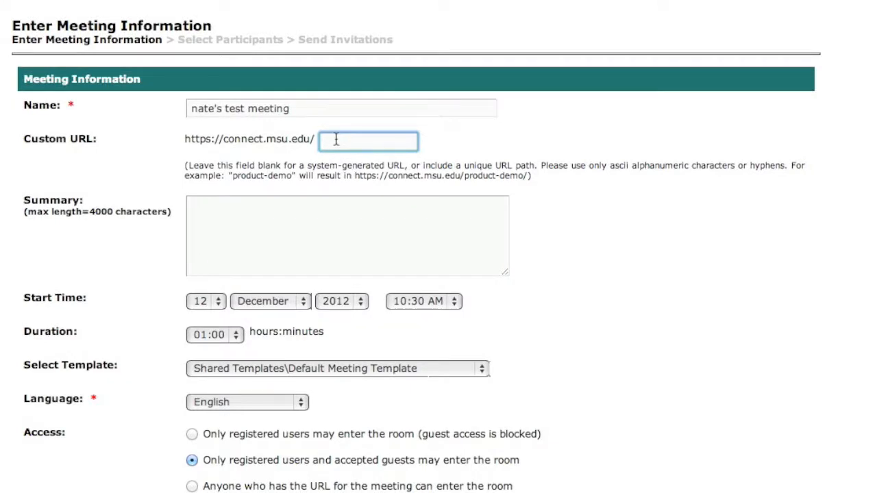
Set the meeting's custom URL path to learnDAT1
{"action": "type", "text": "learnDAT1"}
{"action": "key", "text": "Delete"}
{"action": "left_click", "coordinate": [318, 211]}
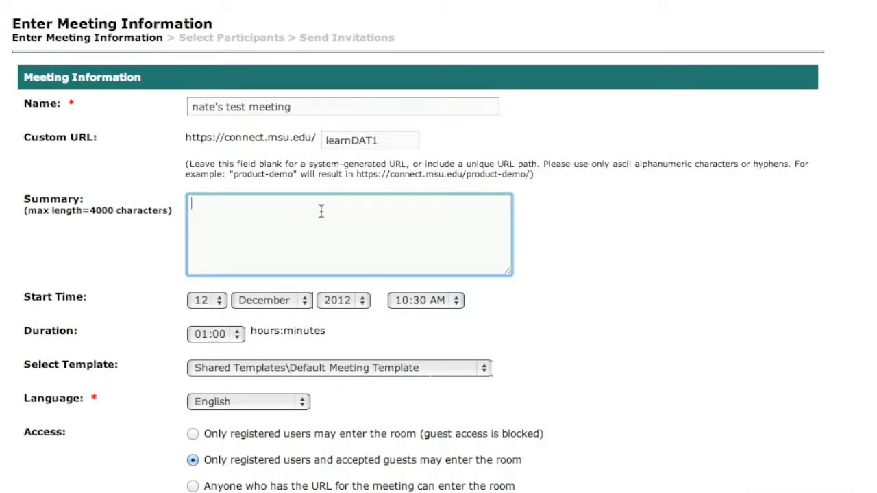
Set the meeting access so that anyone who has the URL can enter the room
{"action": "scroll", "coordinate": [319, 212], "scroll_direction": "down", "scroll_amount": 2}
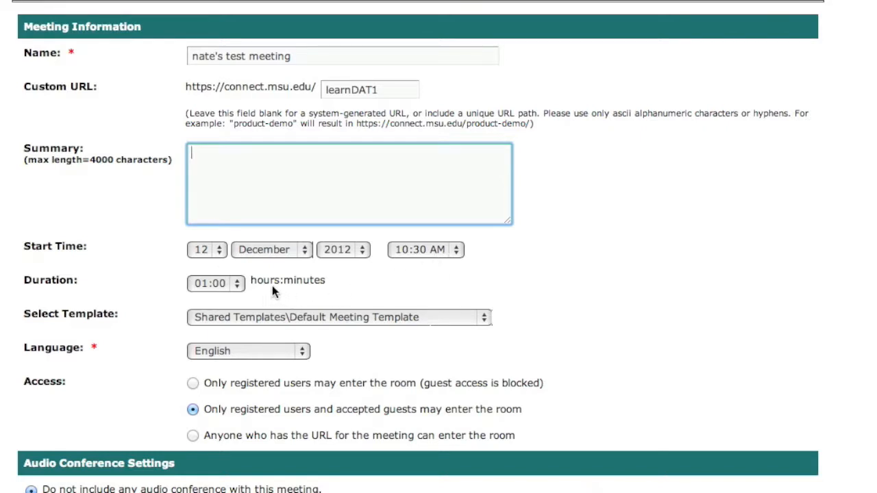
{"action": "scroll", "coordinate": [274, 285], "scroll_direction": "down", "scroll_amount": 3}
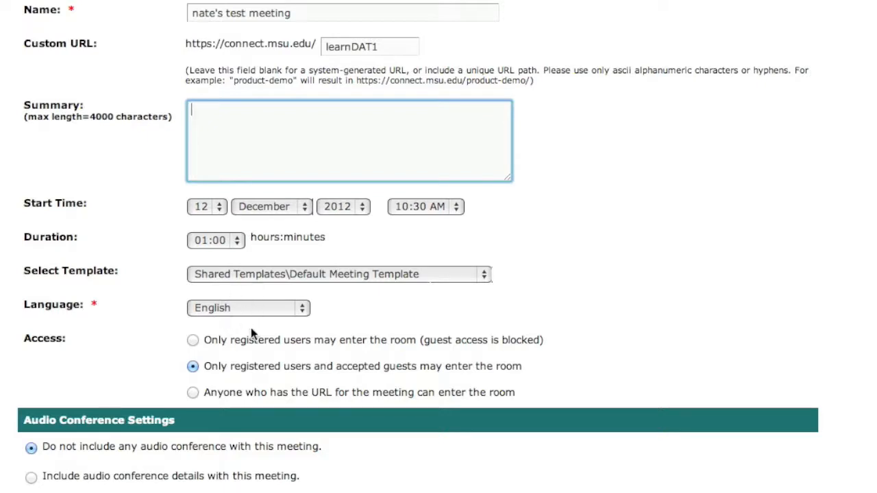
{"action": "scroll", "coordinate": [251, 328], "scroll_direction": "down", "scroll_amount": 1}
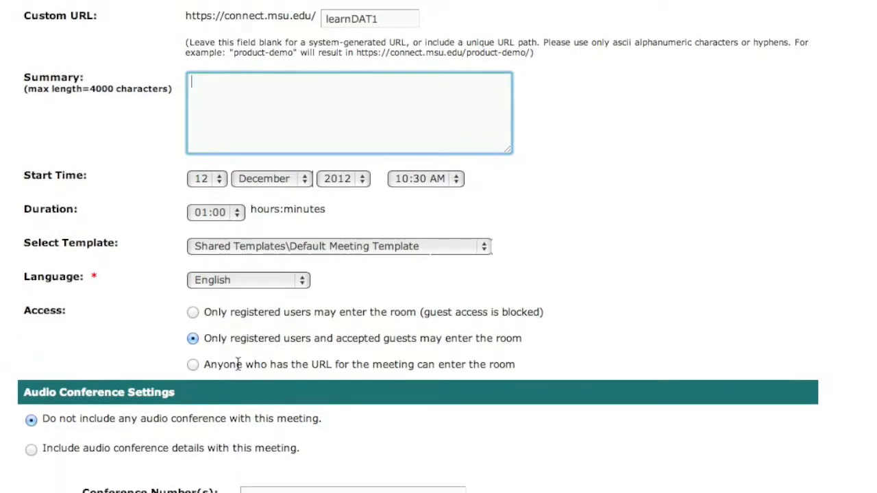
{"action": "left_click", "coordinate": [192, 365]}
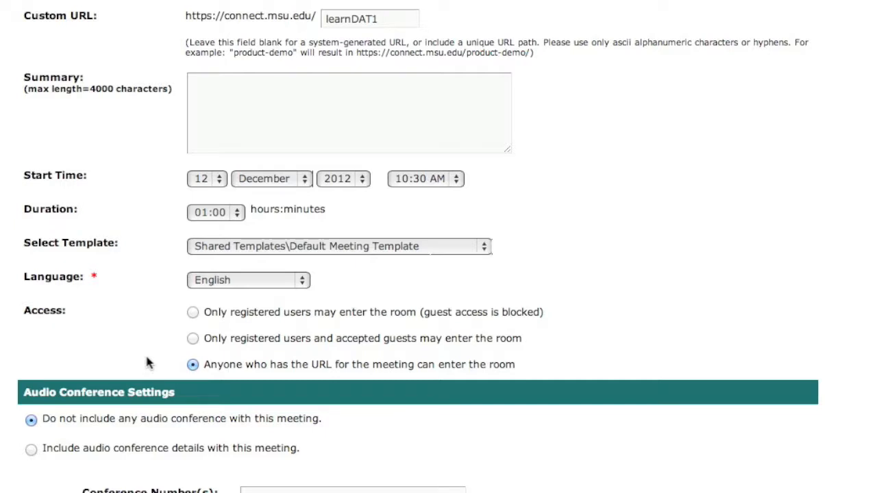
Keep the option of not including an audio conference and continue to participant selection
{"action": "scroll", "coordinate": [146, 357], "scroll_direction": "down", "scroll_amount": 1}
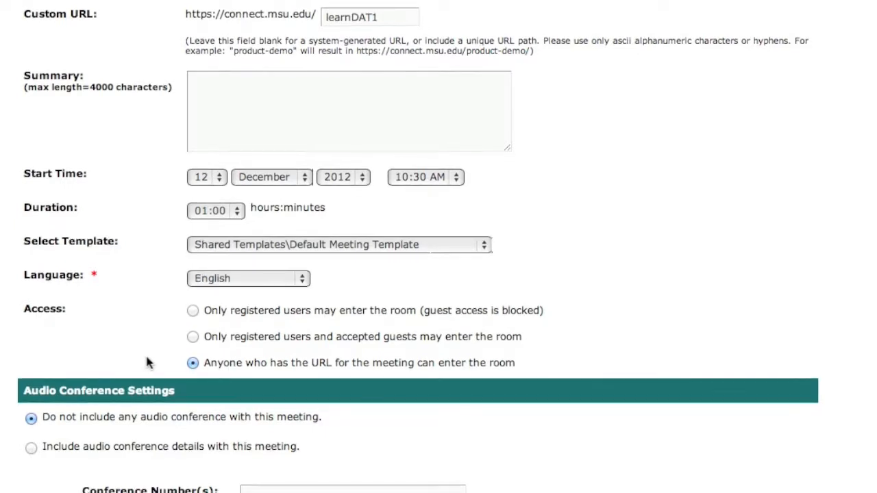
{"action": "scroll", "coordinate": [146, 362], "scroll_direction": "down", "scroll_amount": 5}
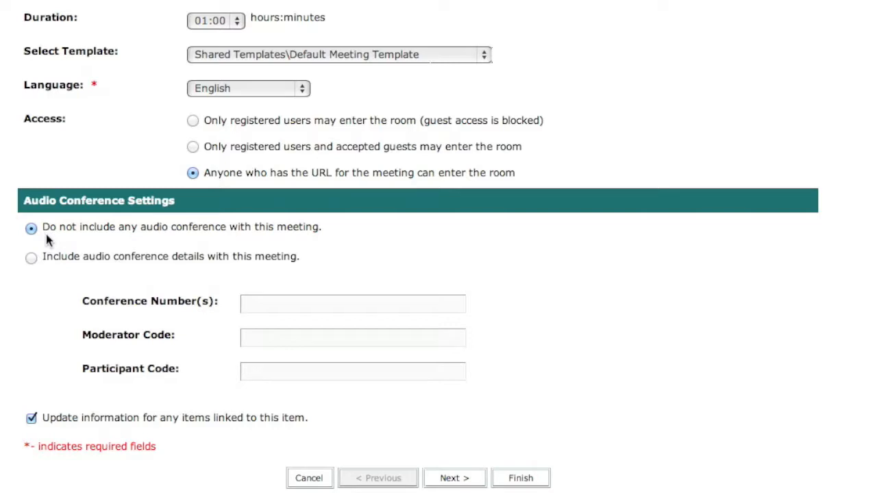
{"action": "scroll", "coordinate": [46, 232], "scroll_direction": "down", "scroll_amount": 1}
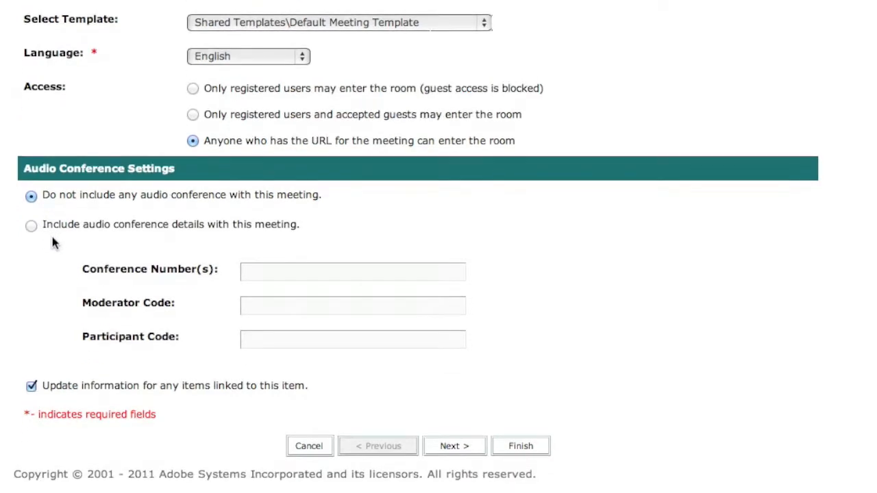
{"action": "left_click", "coordinate": [474, 449]}
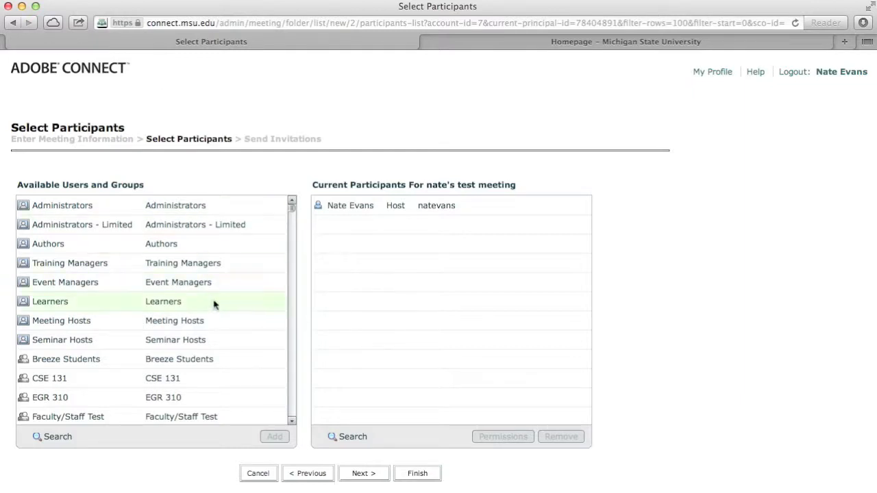
Search the available users and groups by a user's first name, and continue to the invitations page without adding participants
{"action": "left_click_drag", "start_coordinate": [291, 217], "coordinate": [290, 237]}
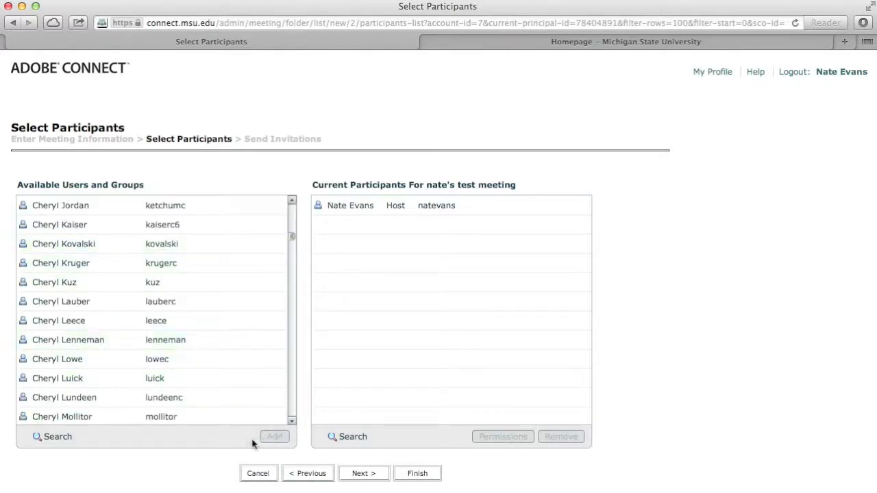
{"action": "left_click", "coordinate": [48, 437]}
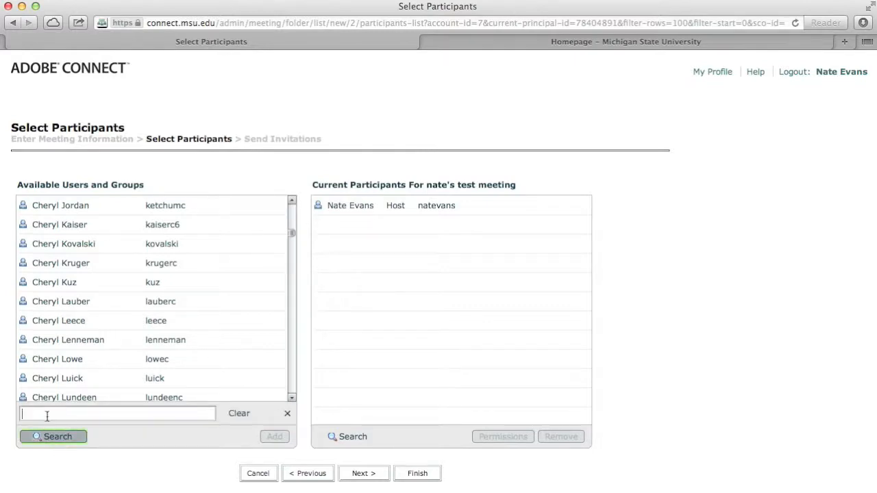
{"action": "type", "text": "Dave"}
{"action": "key", "text": "Return"}
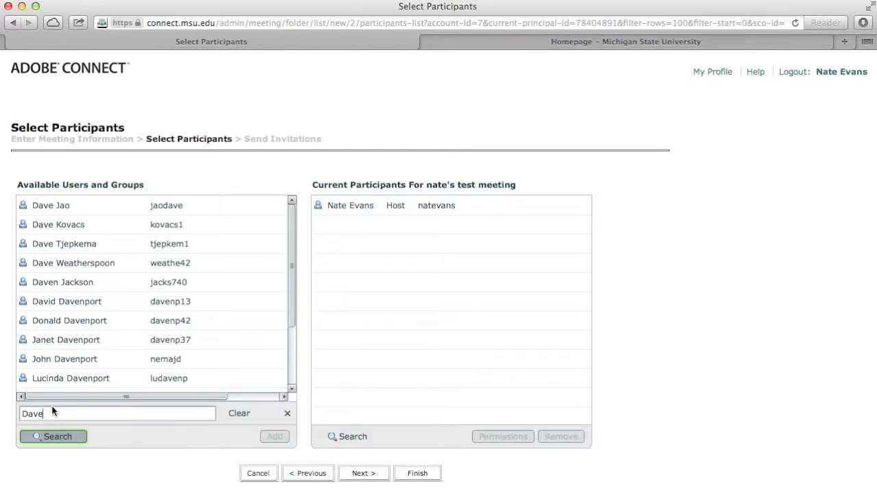
{"action": "left_click", "coordinate": [363, 474]}
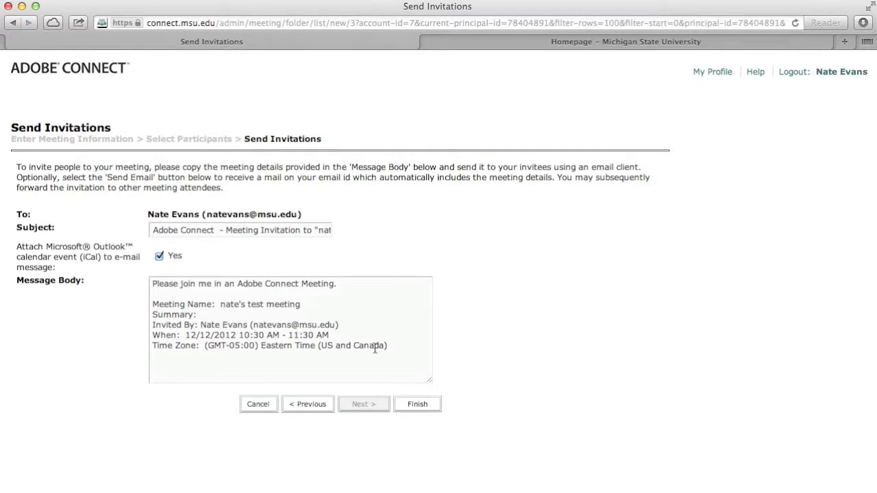
Review the invitation text and copy the entire message body
{"action": "scroll", "coordinate": [373, 347], "scroll_direction": "down", "scroll_amount": 3}
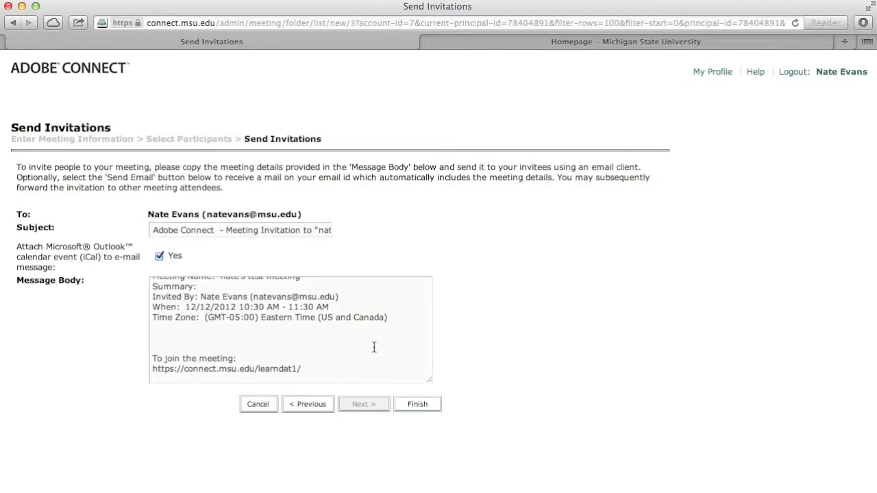
{"action": "scroll", "coordinate": [374, 347], "scroll_direction": "up", "scroll_amount": 3}
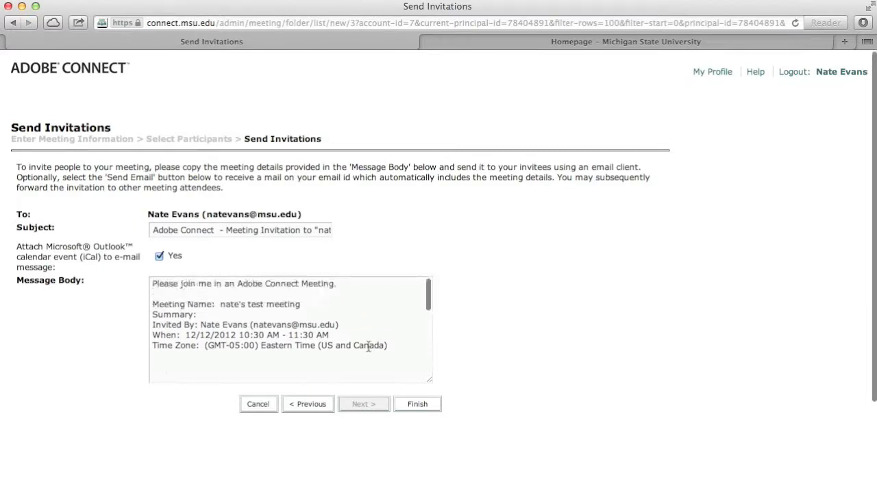
{"action": "left_click", "coordinate": [301, 357]}
{"action": "left_click_drag", "start_coordinate": [301, 357], "coordinate": [407, 377]}
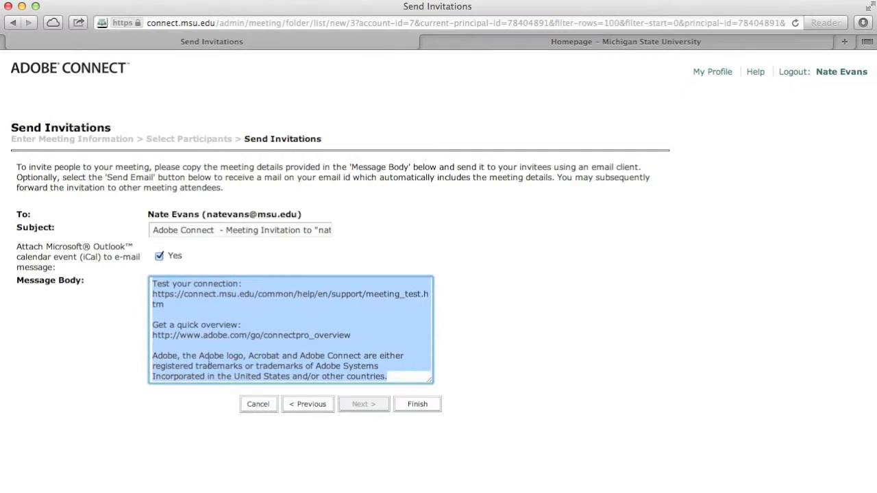
{"action": "right_click", "coordinate": [273, 337]}
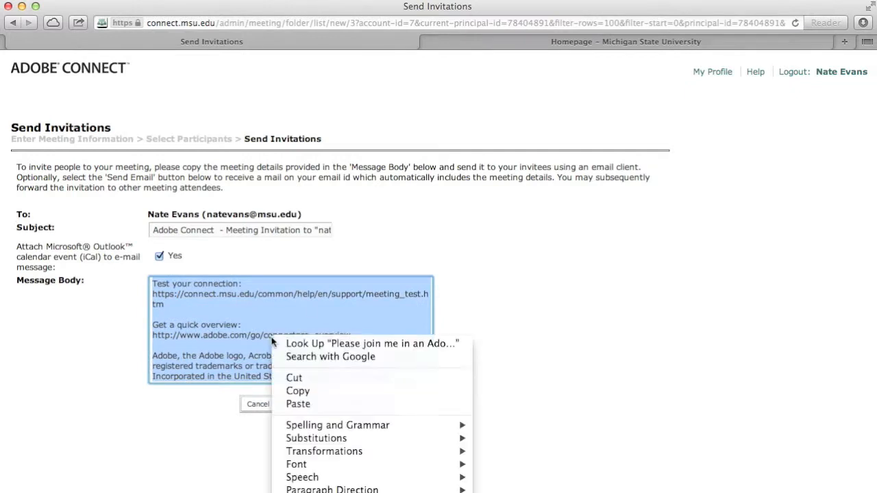
{"action": "left_click", "coordinate": [324, 396]}
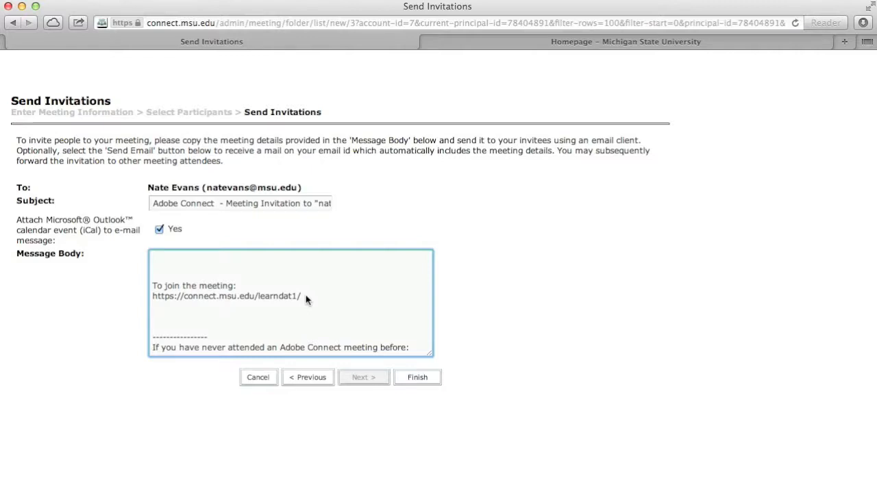
{"action": "right_click", "coordinate": [306, 297]}
{"action": "left_click", "coordinate": [308, 300]}
{"action": "left_click", "coordinate": [310, 302]}
{"action": "left_click_drag", "start_coordinate": [310, 302], "coordinate": [151, 295]}
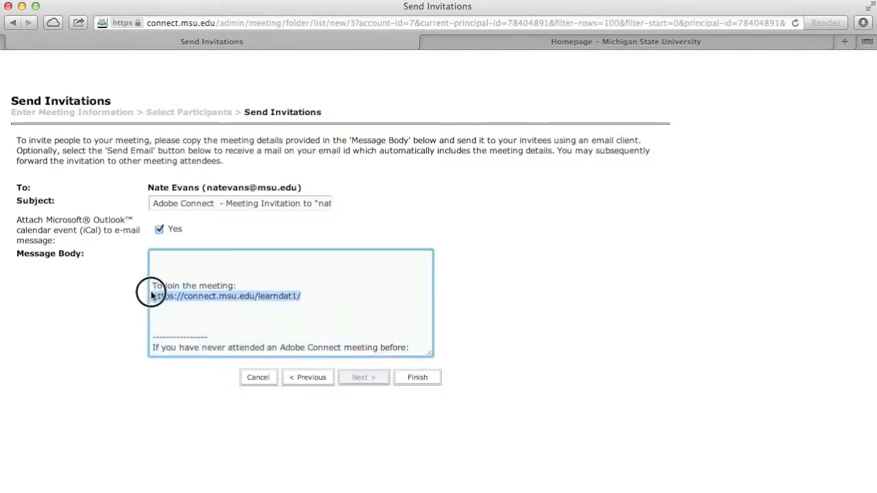
{"action": "right_click", "coordinate": [182, 299]}
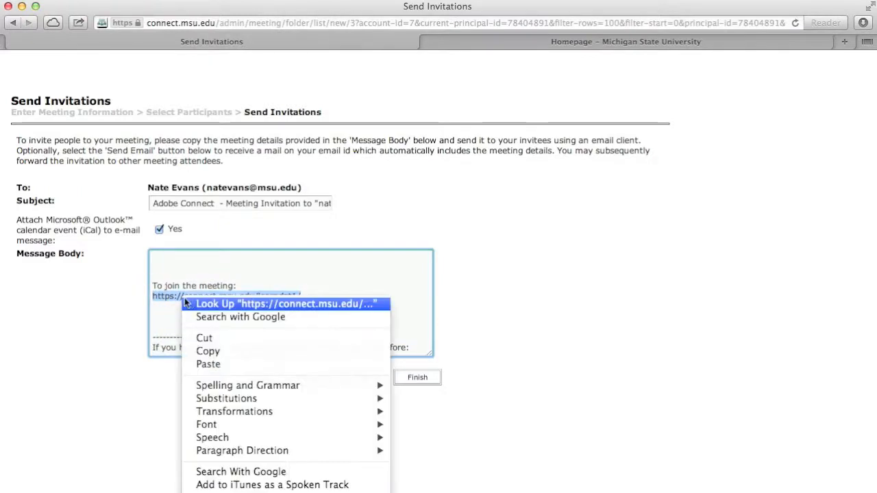
{"action": "left_click", "coordinate": [257, 357]}
{"action": "left_click", "coordinate": [281, 326]}
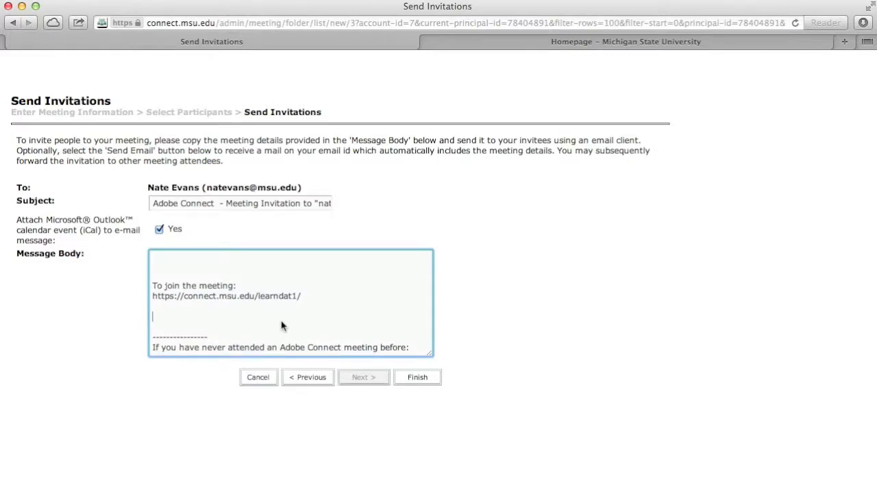
Switch to Desire2Learn, open the D2L Training Course, and start a new news item
{"action": "left_click", "coordinate": [463, 48]}
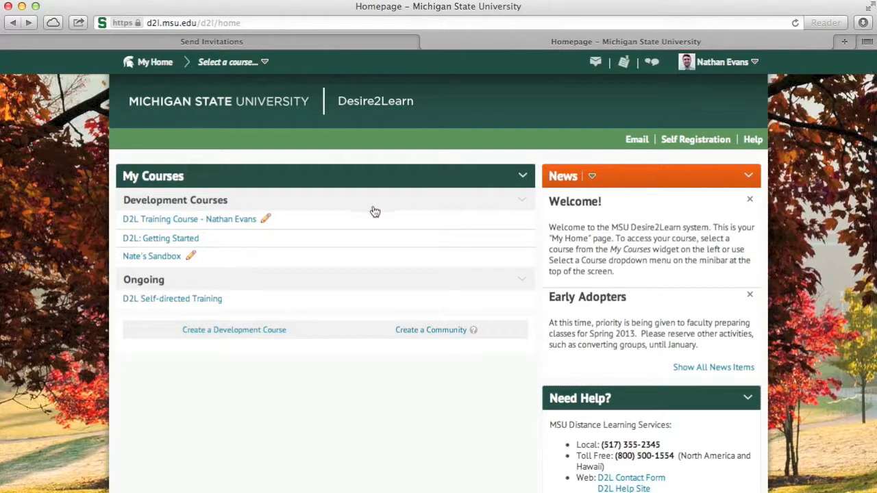
{"action": "left_click", "coordinate": [233, 222]}
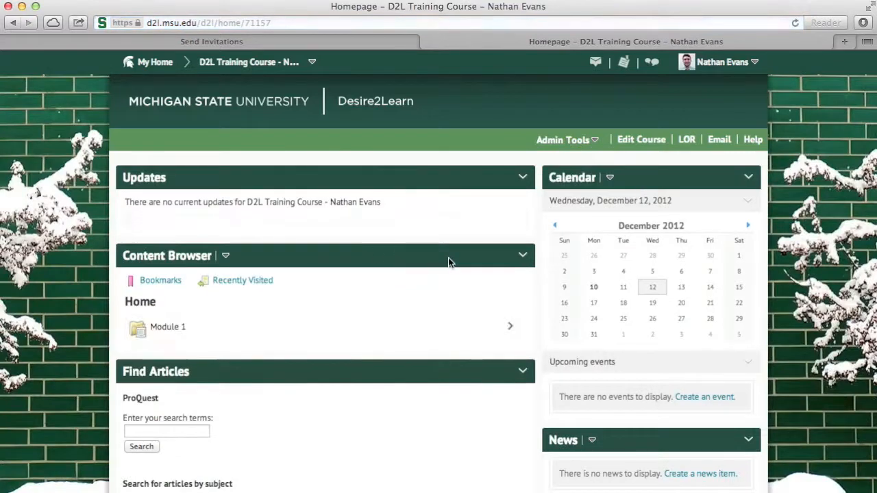
{"action": "scroll", "coordinate": [448, 261], "scroll_direction": "down", "scroll_amount": 3}
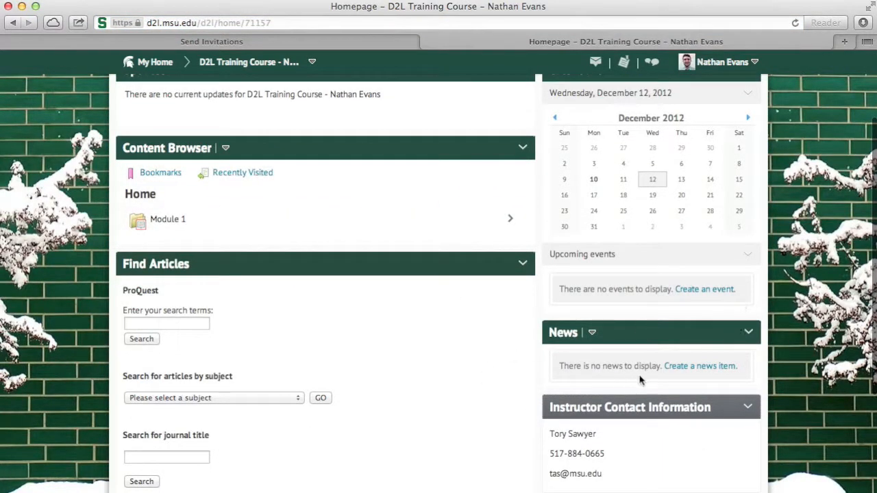
{"action": "left_click", "coordinate": [683, 368]}
Enter "reminder: class session tonight" as the news item's headline
{"action": "left_click", "coordinate": [205, 249]}
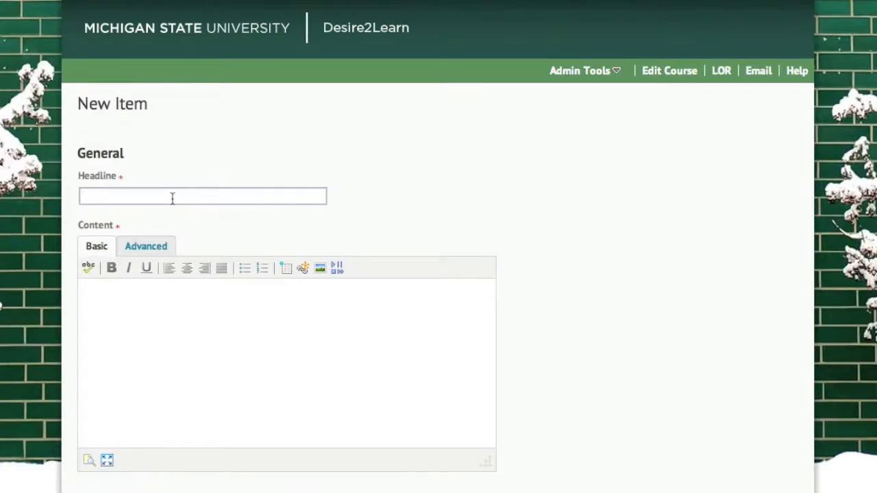
{"action": "type", "text": "reminder: class s"}
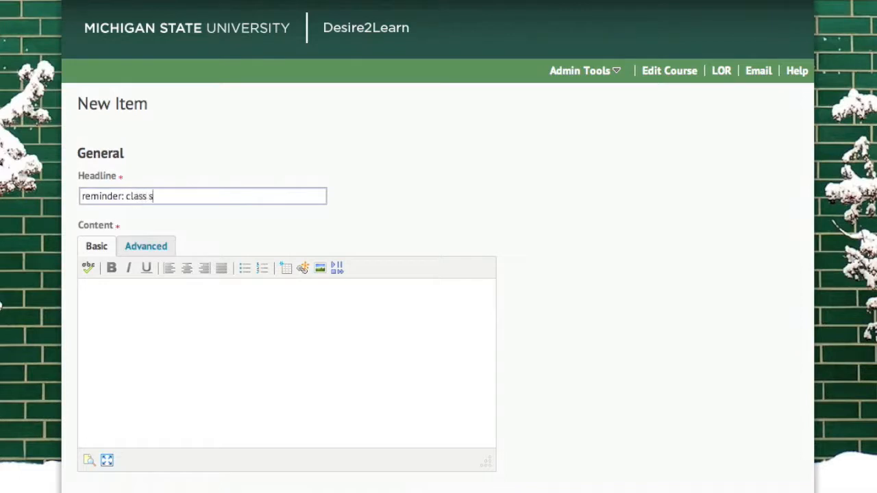
{"action": "type", "text": "ession tonight"}
{"action": "key", "text": "Tab"}
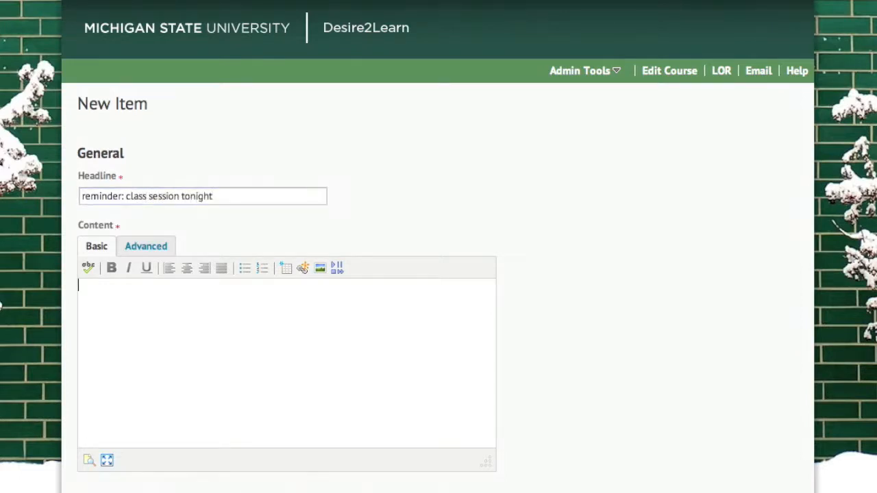
Write "We will be meeting at 7pm at the link:" as the content and paste the copied meeting link below it
{"action": "type", "text": "We will be meeting at "}
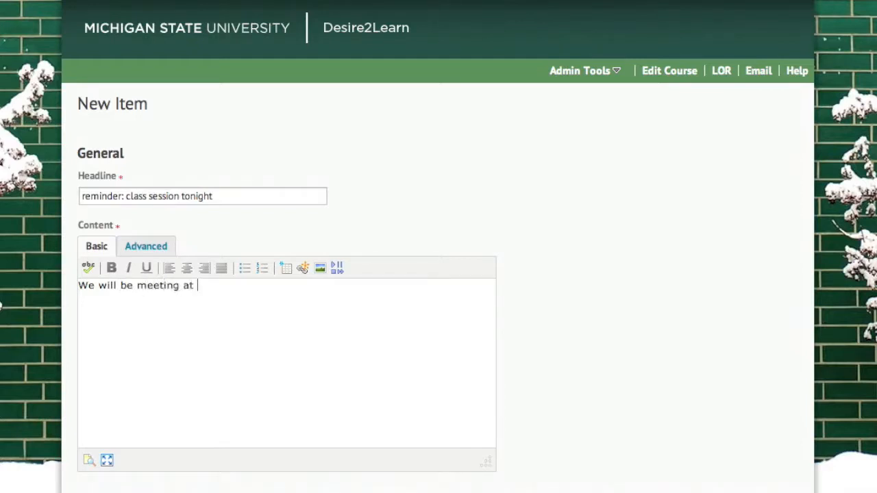
{"action": "type", "text": "7pm at the link"}
{"action": "type", "text": ":"}
{"action": "key", "text": "Return"}
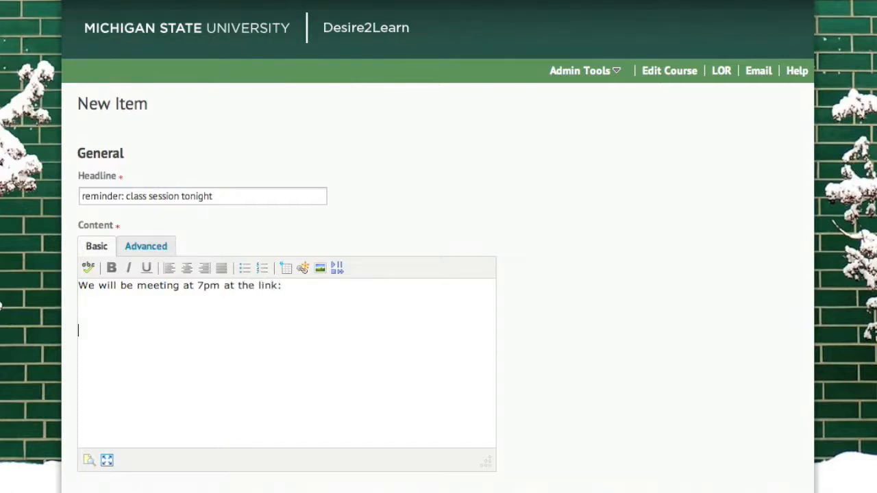
{"action": "right_click", "coordinate": [96, 333]}
{"action": "left_click", "coordinate": [127, 371]}
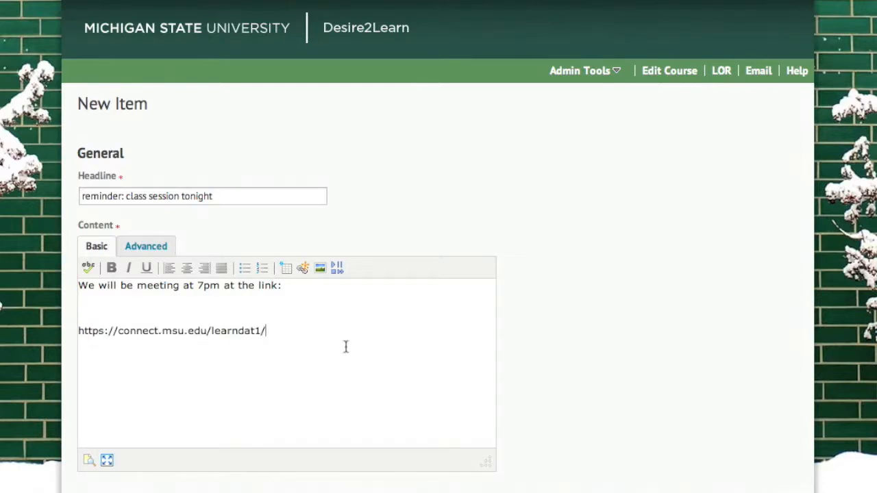
Publish the class session reminder with its default availability settings
{"action": "scroll", "coordinate": [346, 347], "scroll_direction": "down", "scroll_amount": 1}
{"action": "scroll", "coordinate": [346, 347], "scroll_direction": "down", "scroll_amount": 6}
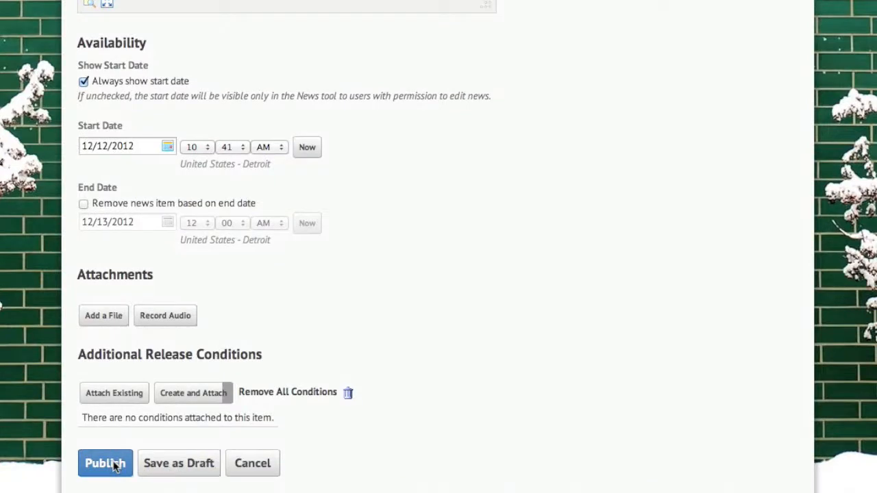
{"action": "left_click", "coordinate": [105, 464]}
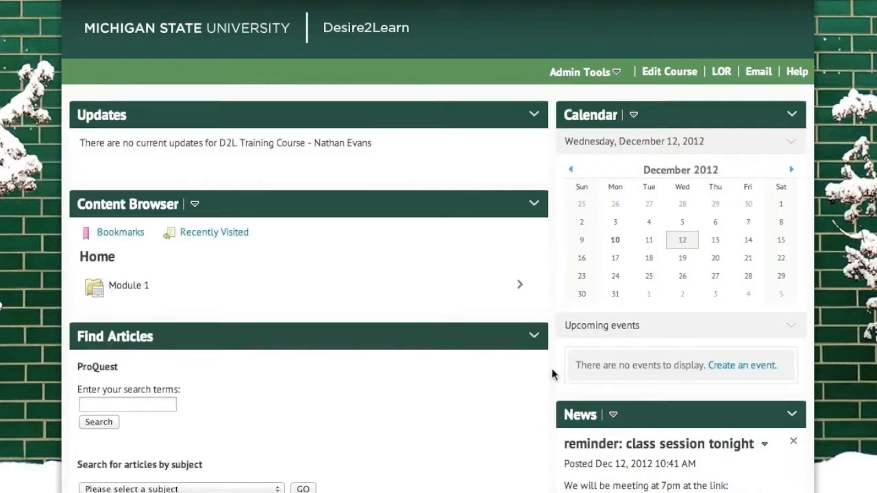
Examine the meeting link in the published reminder on the course homepage
{"action": "scroll", "coordinate": [553, 372], "scroll_direction": "down", "scroll_amount": 2}
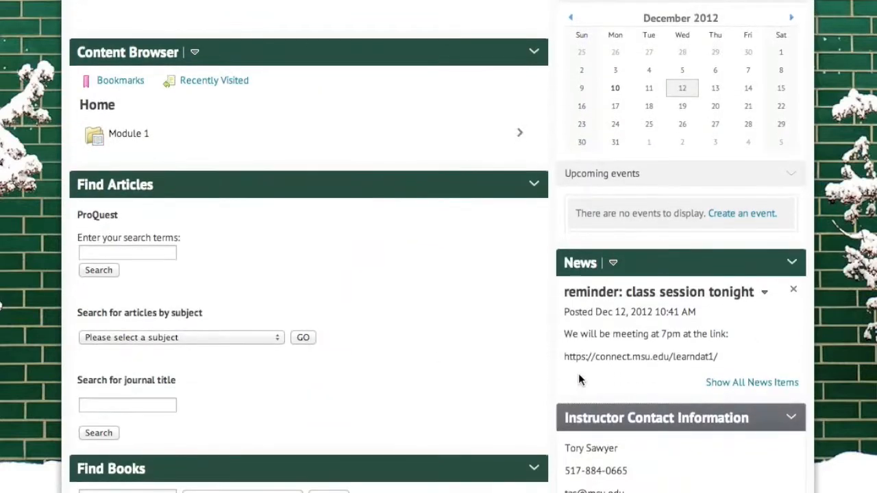
{"action": "left_click_drag", "start_coordinate": [566, 357], "coordinate": [745, 362]}
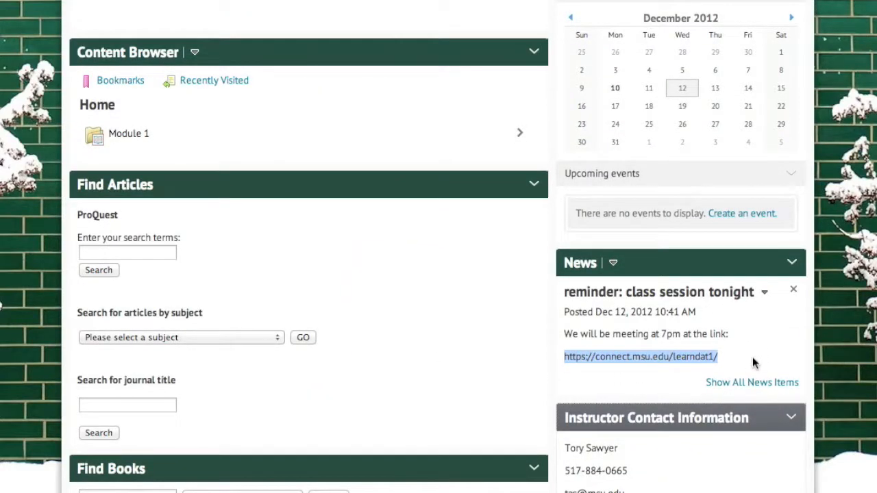
{"action": "left_click", "coordinate": [498, 316]}
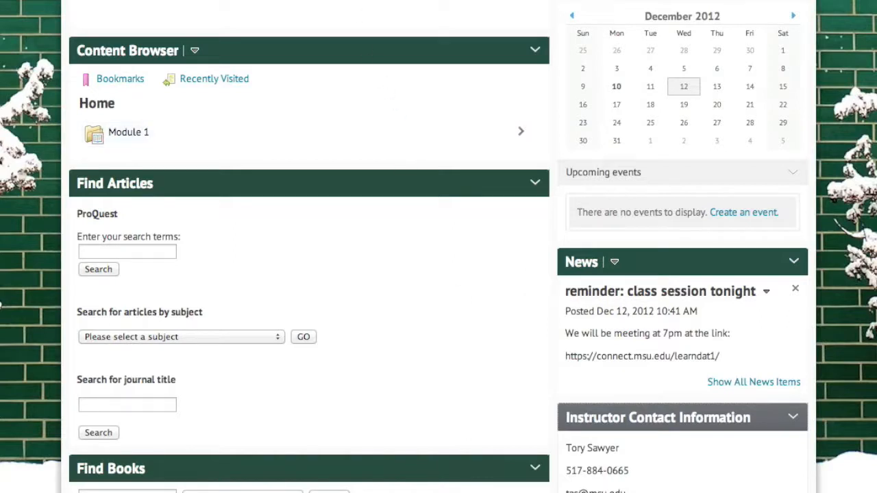
Return to the meeting invitation page, finish creating the meeting and enter its meeting room
{"action": "left_click", "coordinate": [341, 42]}
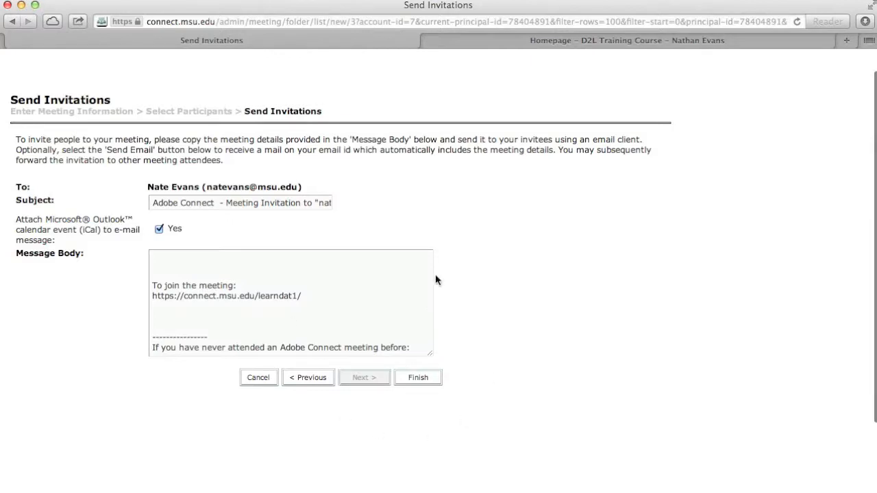
{"action": "left_click", "coordinate": [434, 385]}
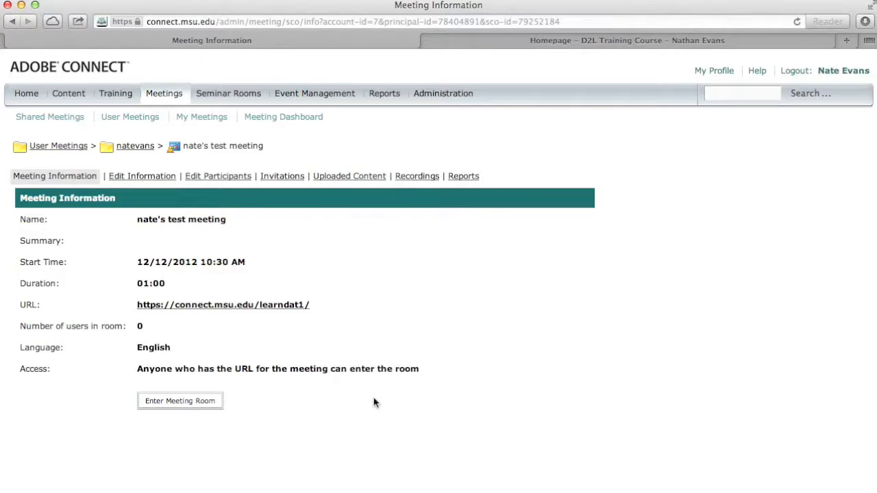
{"action": "left_click", "coordinate": [200, 407]}
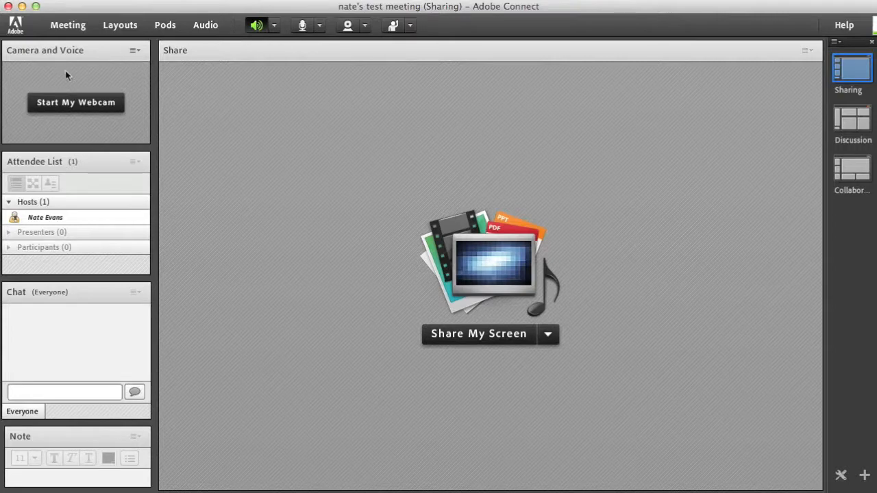
Start the webcam preview in the Camera and Voice pod, and stop the webcam without sharing it
{"action": "left_click", "coordinate": [104, 103]}
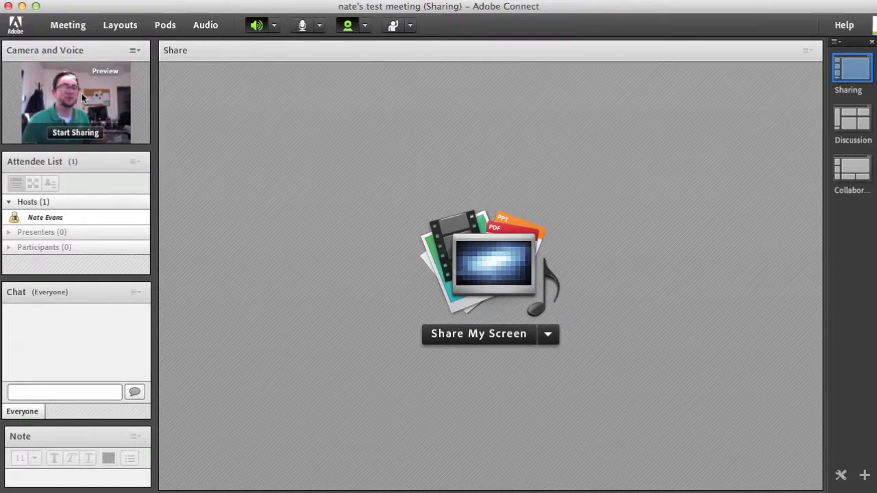
{"action": "left_click", "coordinate": [134, 49]}
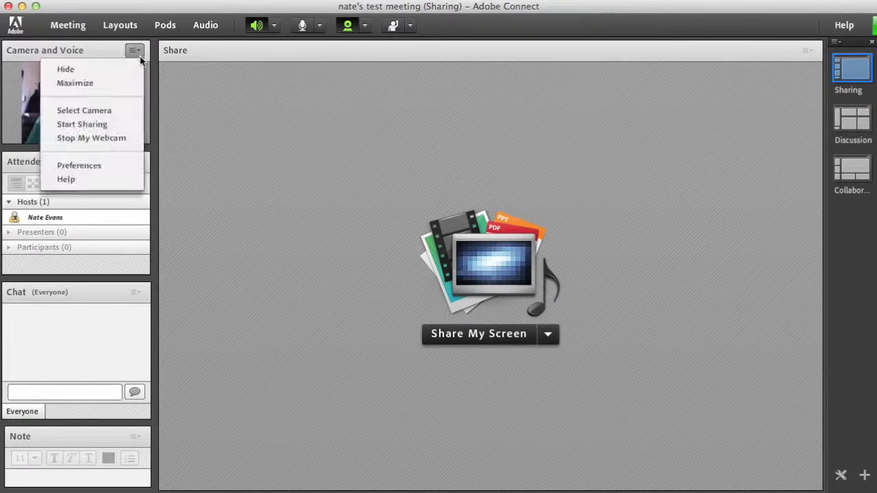
{"action": "left_click", "coordinate": [127, 138]}
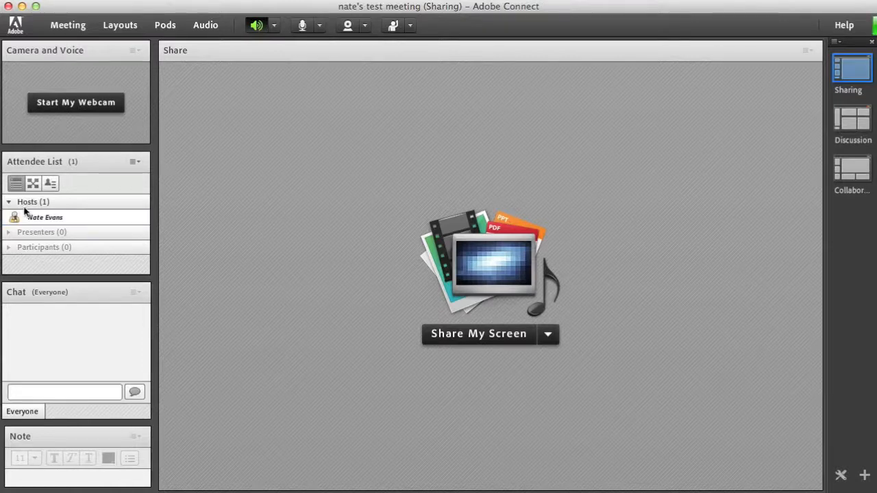
Examine the Share pod's options for sharing a screen, document or whiteboard, and close them without choosing one
{"action": "mouse_move", "coordinate": [87, 221]}
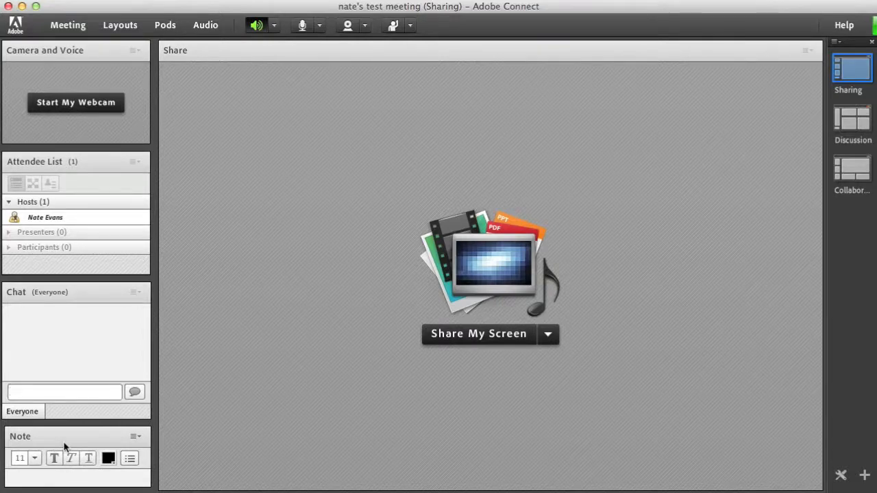
{"action": "left_click", "coordinate": [548, 339]}
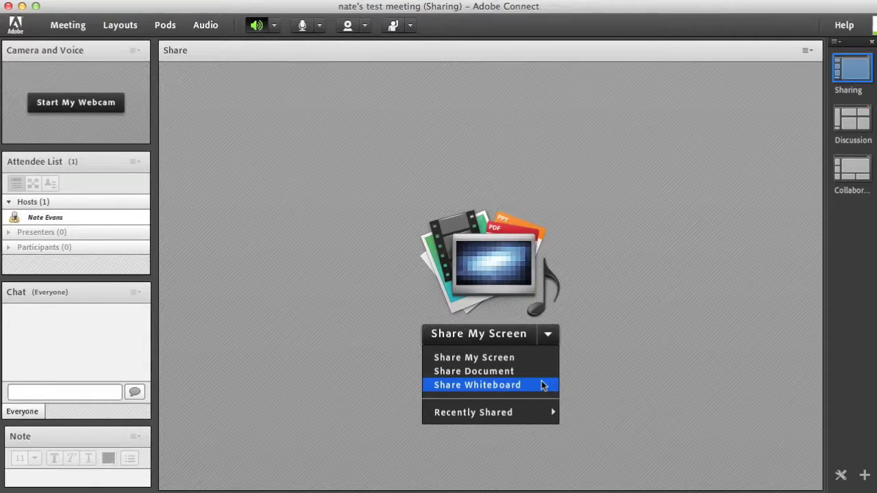
{"action": "left_click", "coordinate": [548, 335]}
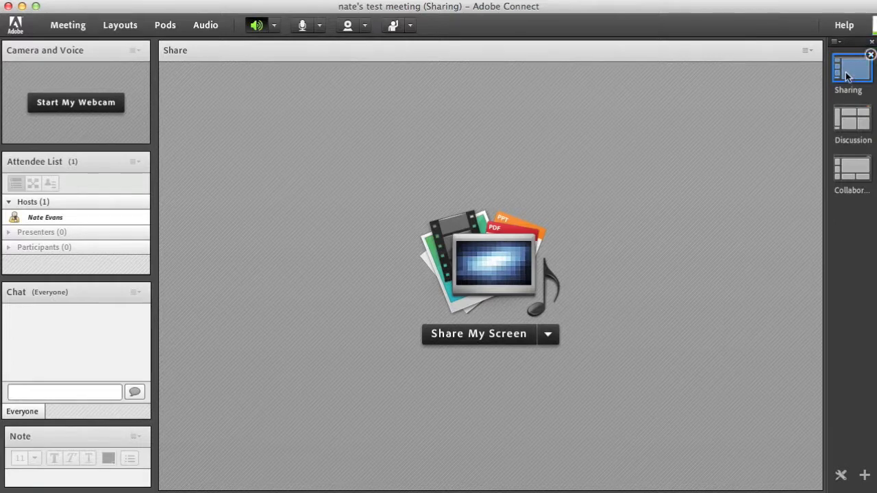
Show the Discussion layout and switch the meeting room to the Collaboration layout
{"action": "left_click", "coordinate": [853, 121]}
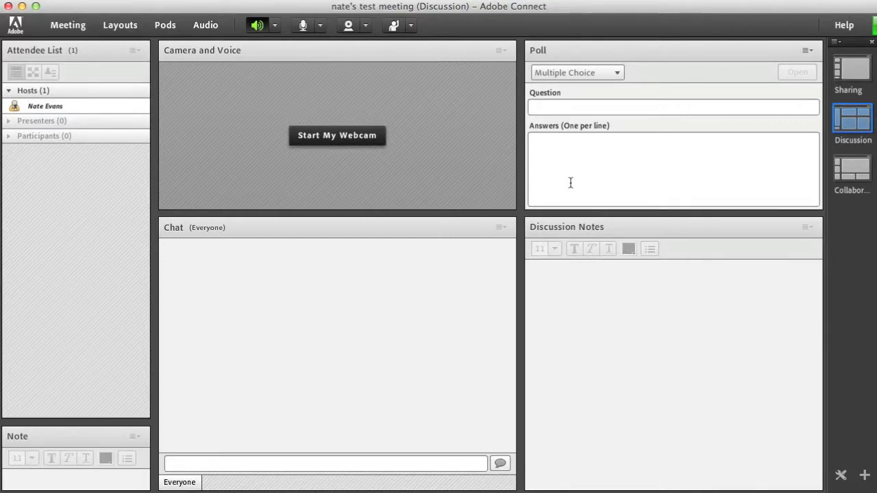
{"action": "left_click", "coordinate": [840, 175]}
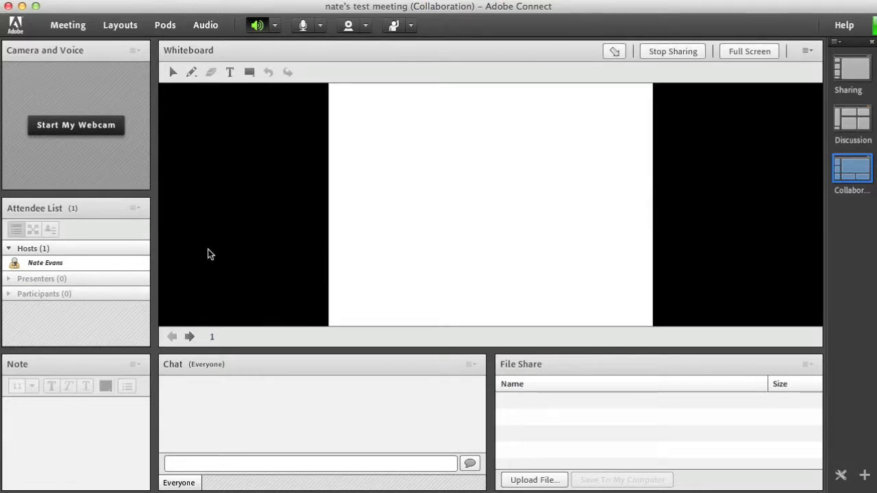
Try the Chat pod at different positions and sizes, leaving it narrower and placed between the Note and File Share pods
{"action": "left_click_drag", "start_coordinate": [352, 368], "coordinate": [226, 206]}
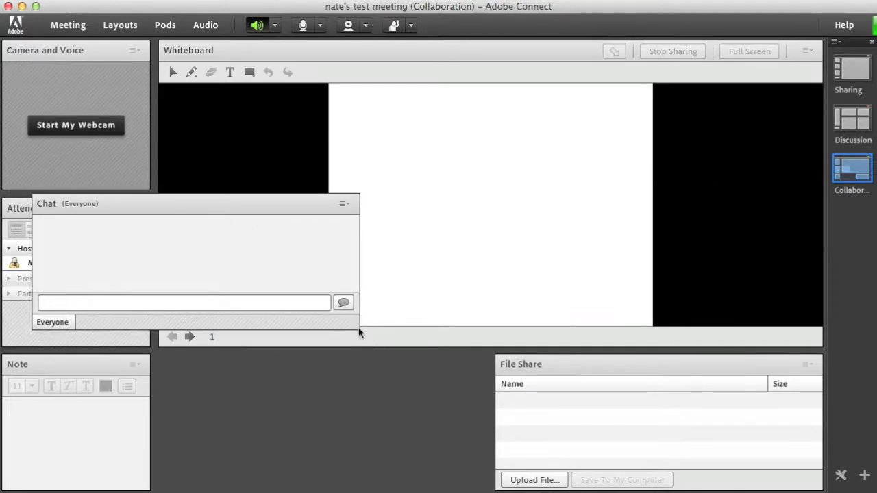
{"action": "left_click_drag", "start_coordinate": [356, 328], "coordinate": [364, 337]}
{"action": "left_click_drag", "start_coordinate": [464, 426], "coordinate": [514, 451]}
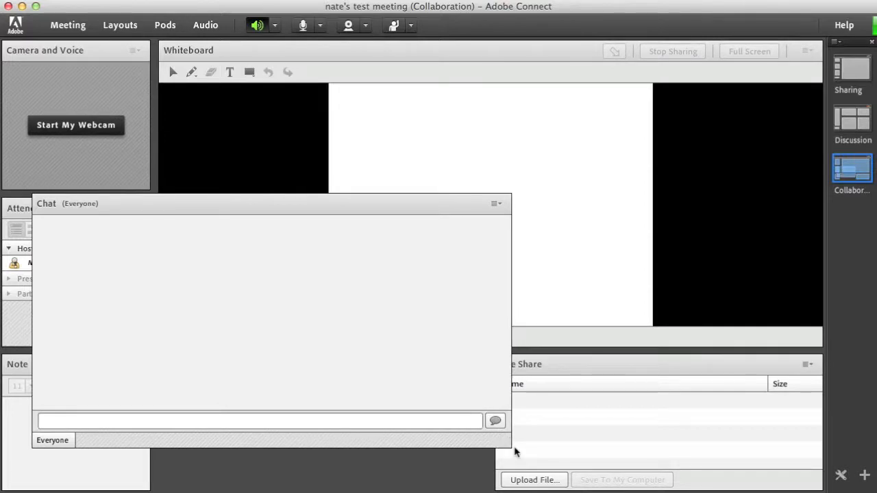
{"action": "left_click_drag", "start_coordinate": [512, 447], "coordinate": [339, 371]}
{"action": "left_click_drag", "start_coordinate": [186, 217], "coordinate": [320, 375]}
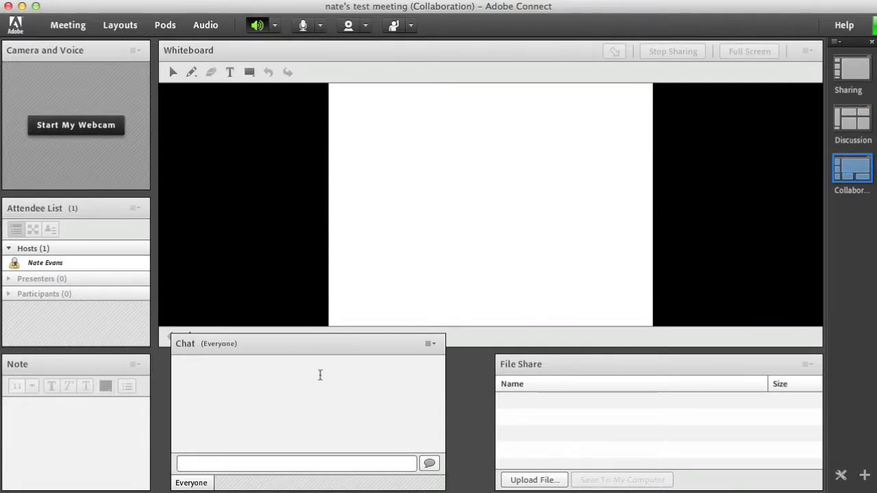
Show the meeting's management commands, such as access, recording and ending the meeting
{"action": "left_click", "coordinate": [68, 26]}
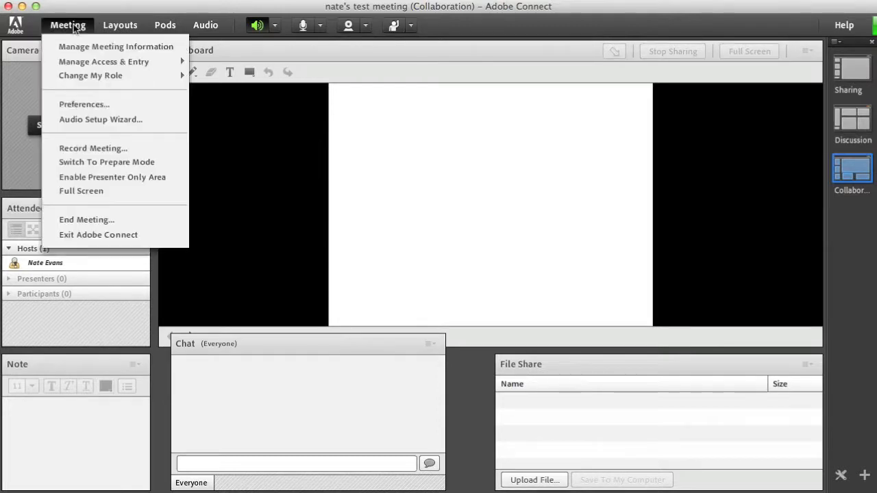